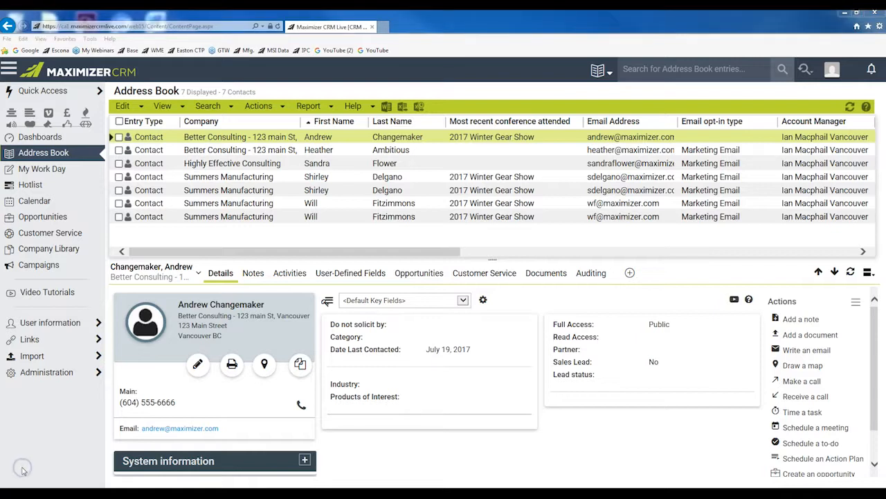
# - Open the Administrator module's system field preferences and expand the Email Types list
pyautogui.click(72, 377)
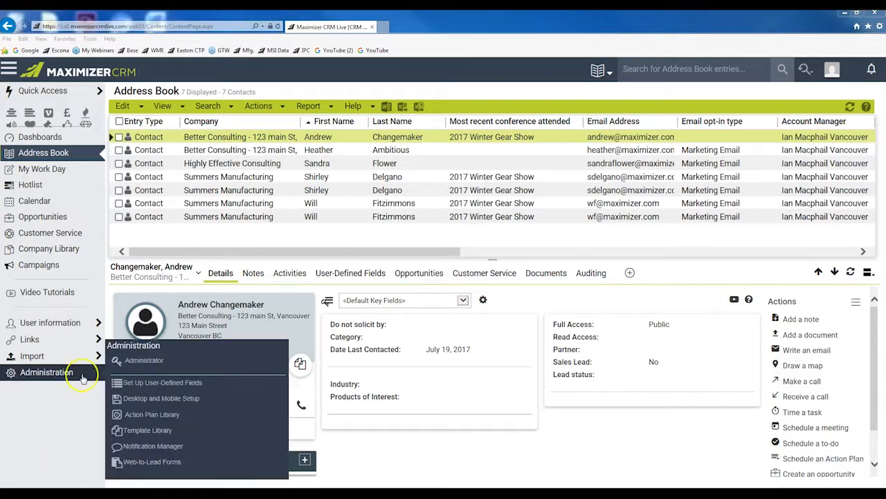
pyautogui.click(144, 360)
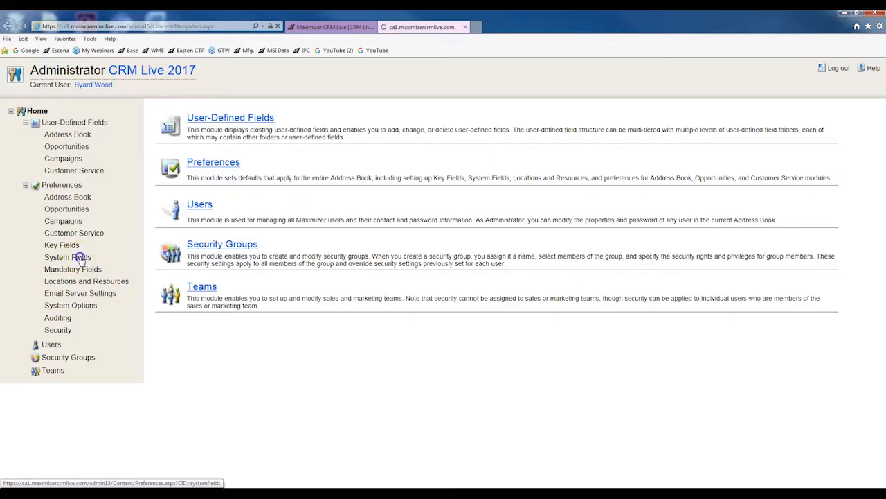
pyautogui.click(79, 257)
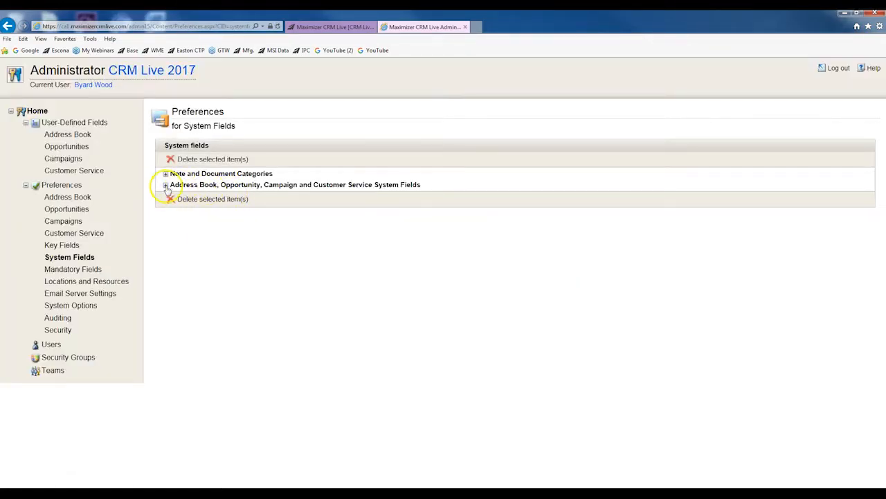
pyautogui.click(166, 185)
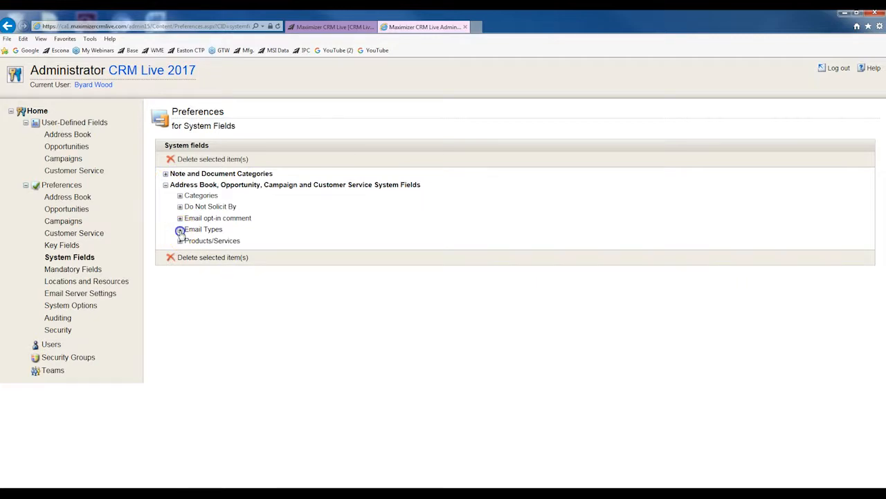
pyautogui.click(179, 230)
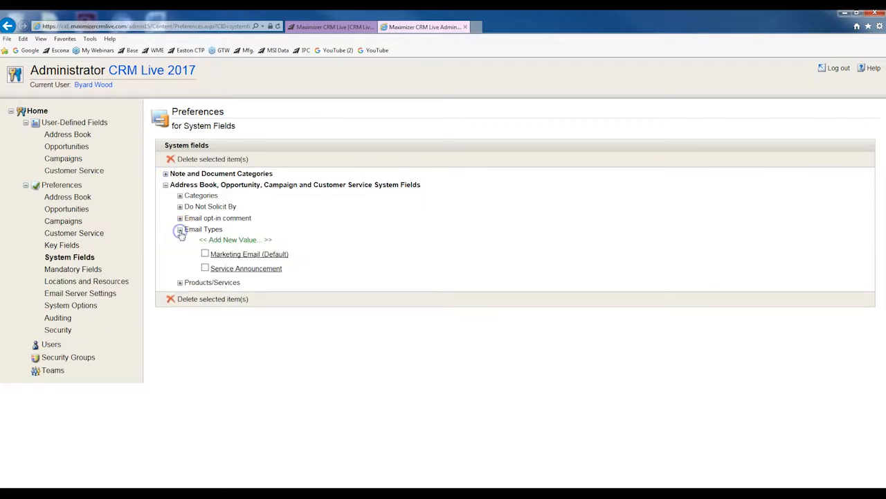
# - Start adding a new email type with the item name Marketing
pyautogui.click(235, 241)
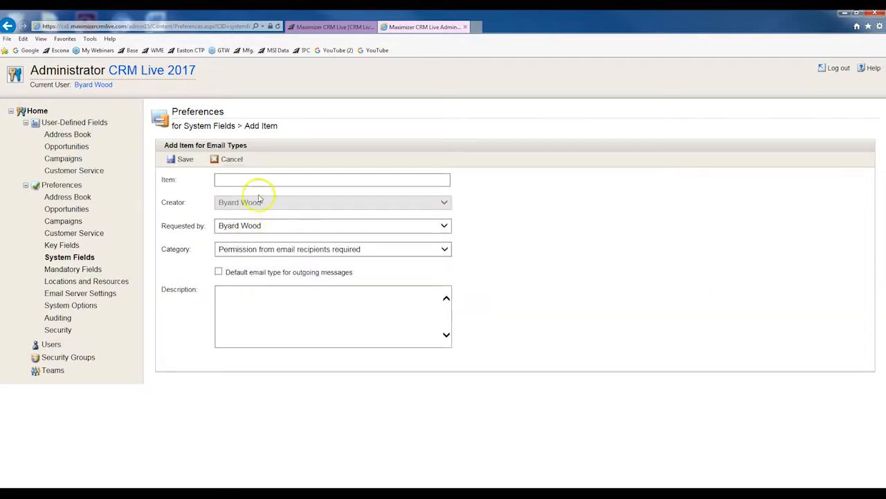
pyautogui.click(242, 178)
pyautogui.write('Marketing')
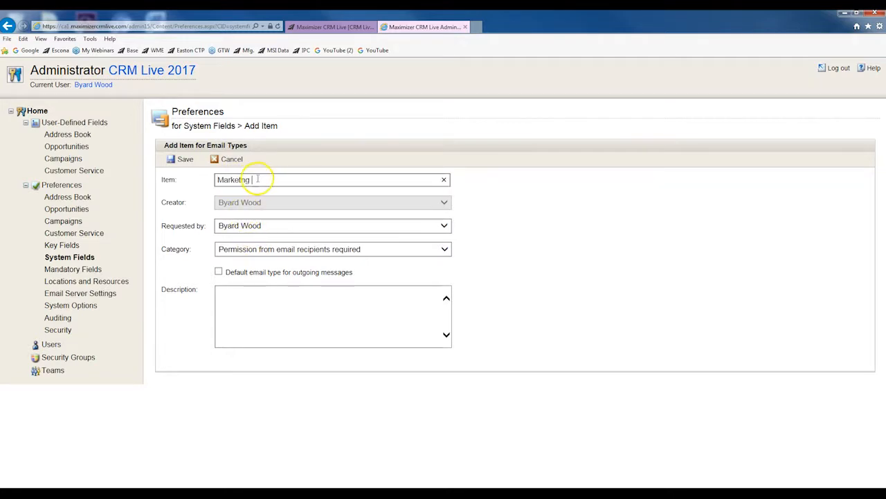
pyautogui.moveTo(259, 178); pyautogui.dragTo(204, 180)
pyautogui.click(261, 181)
pyautogui.press('BackSpace')
pyautogui.press('BackSpace')
pyautogui.write('ing')
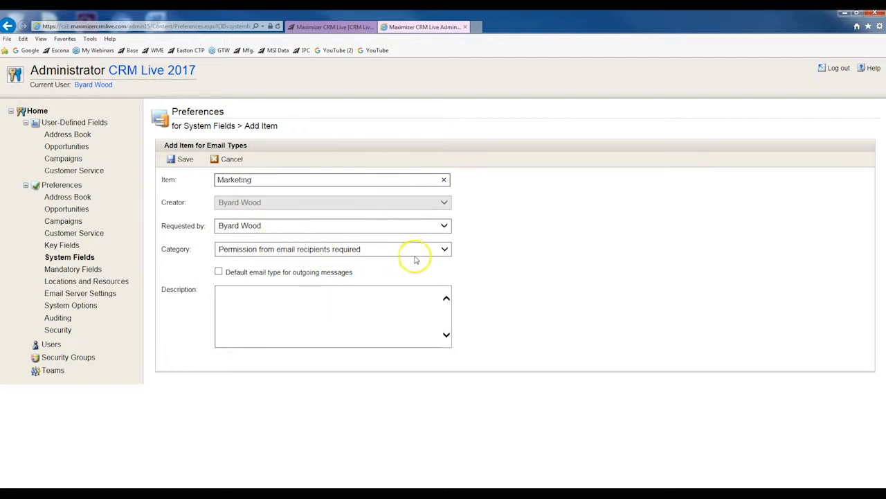
# - Set the new email type's category to Permission from email recipients required and toggle the default email type option for outgoing messages
pyautogui.click(445, 250)
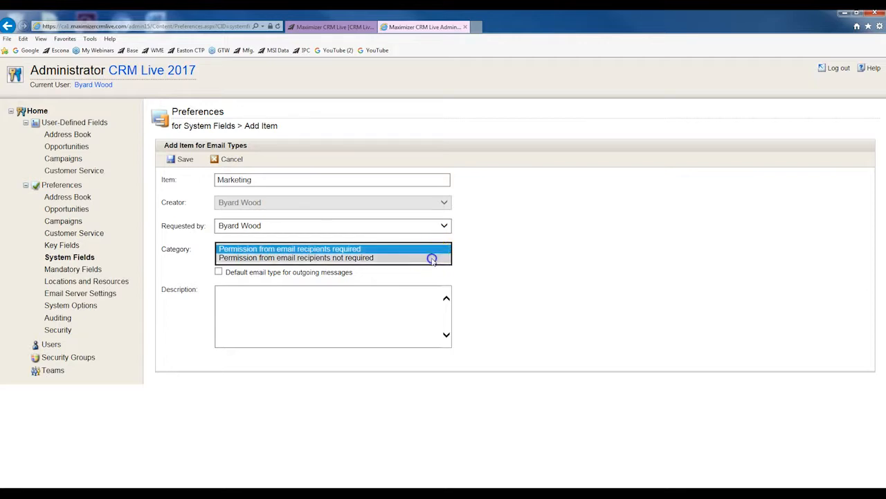
pyautogui.click(432, 257)
pyautogui.click(443, 249)
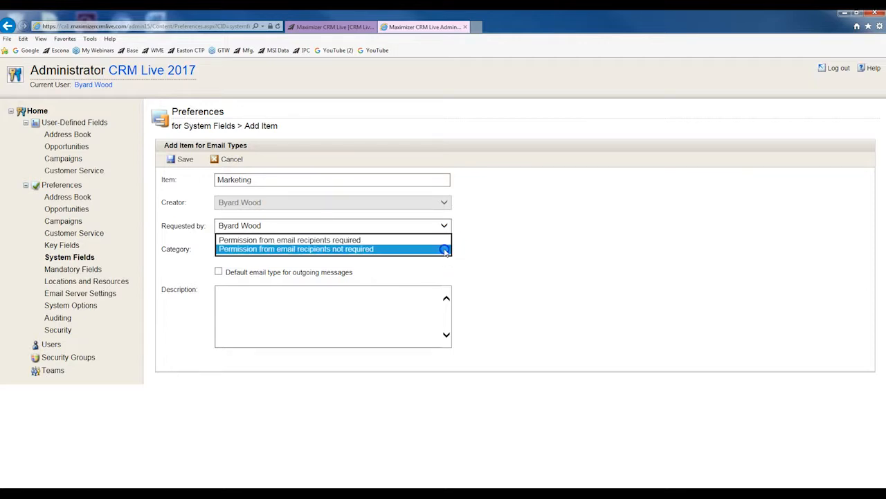
pyautogui.click(374, 240)
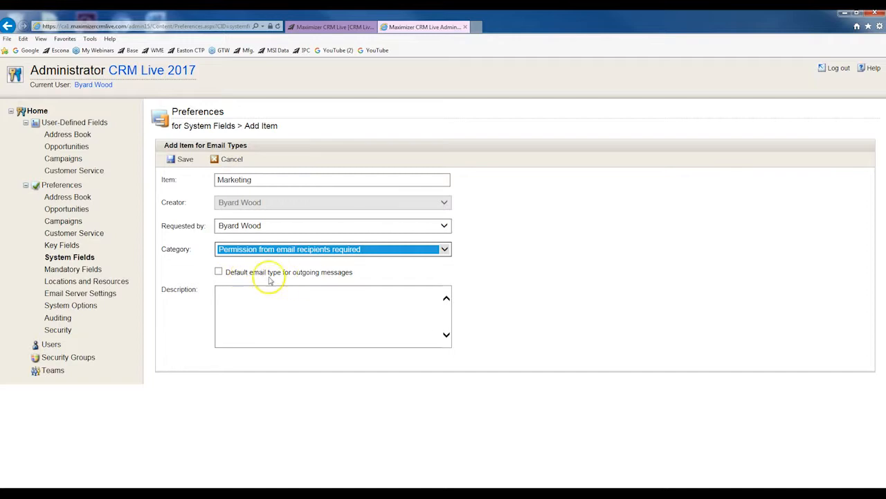
pyautogui.click(218, 273)
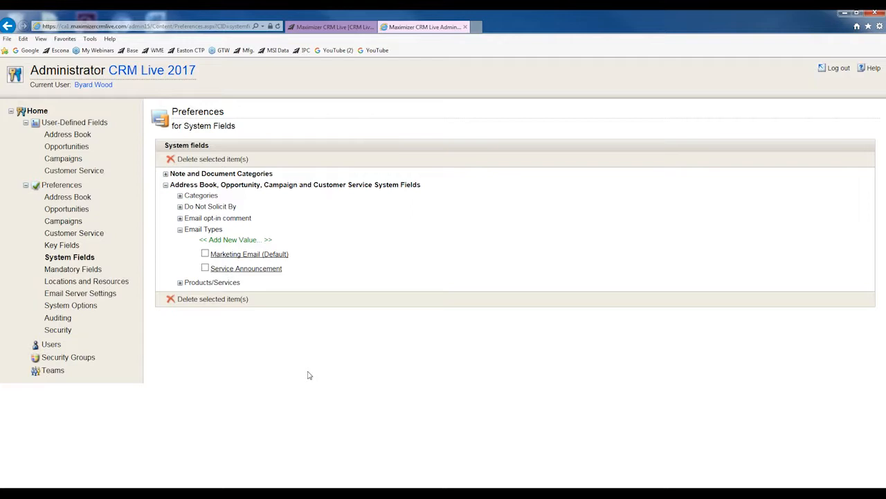
# - Expand the email opt-in comment system field to examine its available values
pyautogui.click(180, 218)
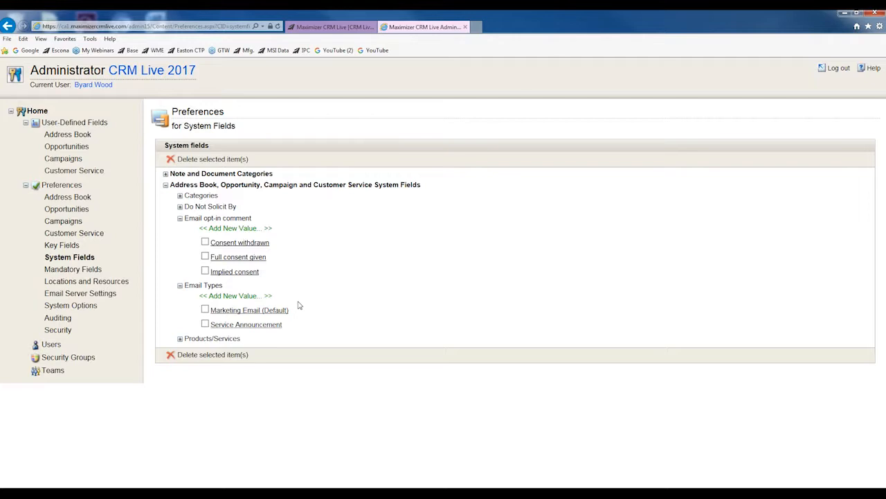
pyautogui.click(222, 424)
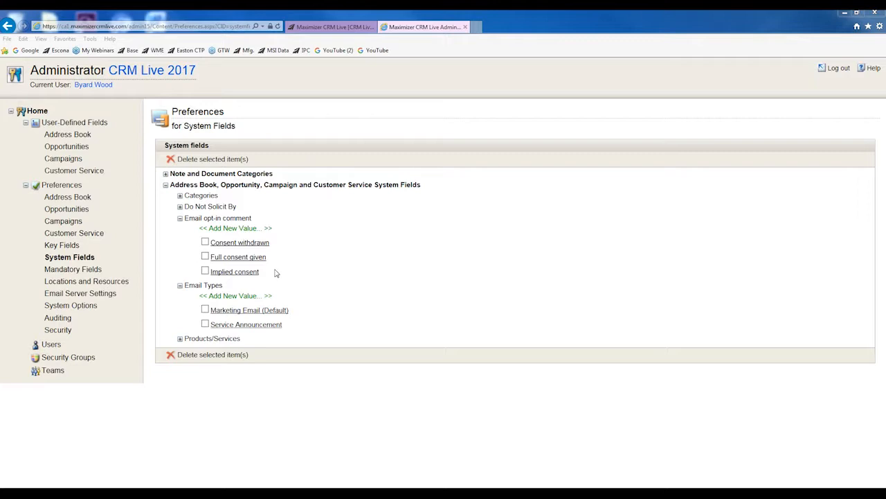
pyautogui.click(98, 424)
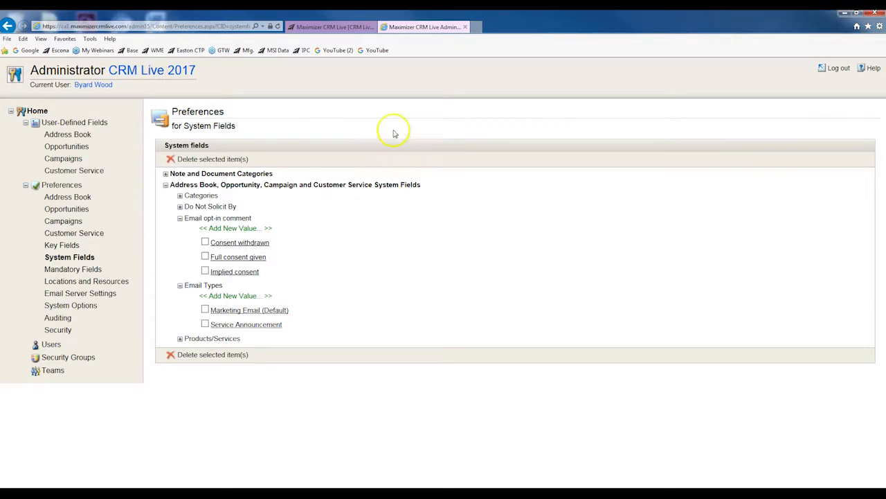
# - Return to the CRM's Address Book and open the AutoSignature editor from the email section of the personal preferences
pyautogui.click(342, 28)
pyautogui.click(832, 71)
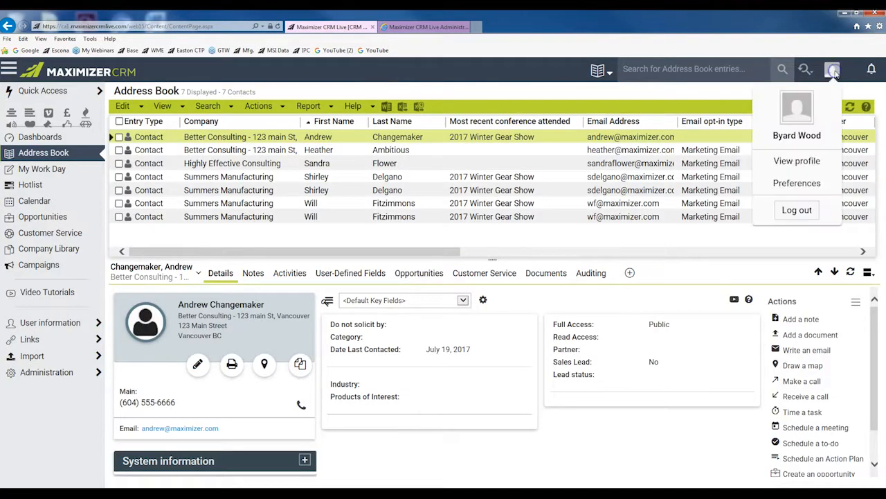
pyautogui.click(795, 183)
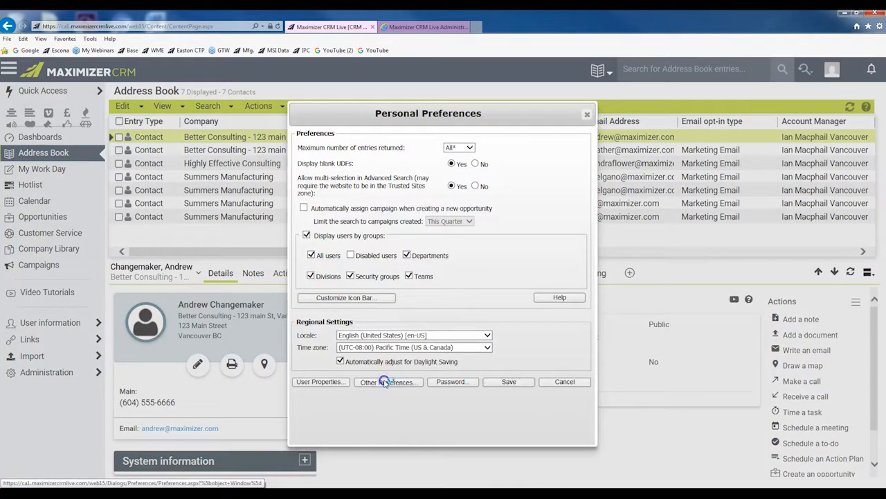
pyautogui.click(385, 381)
pyautogui.click(400, 121)
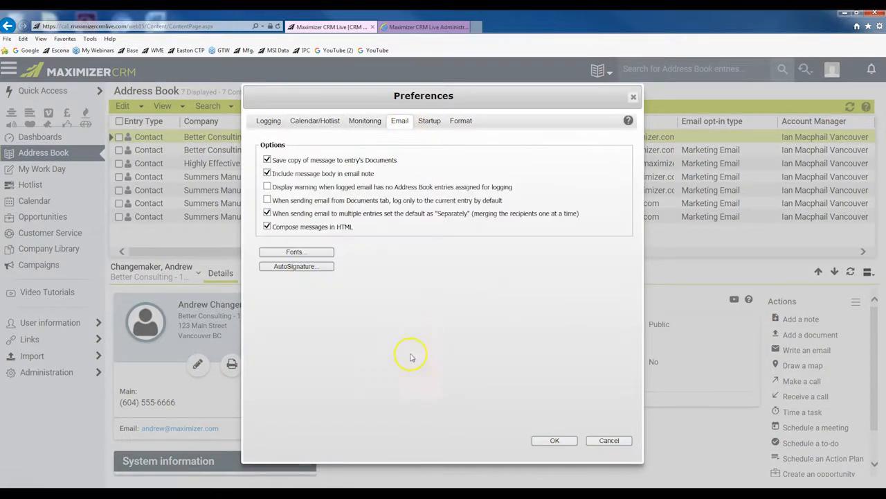
pyautogui.click(295, 266)
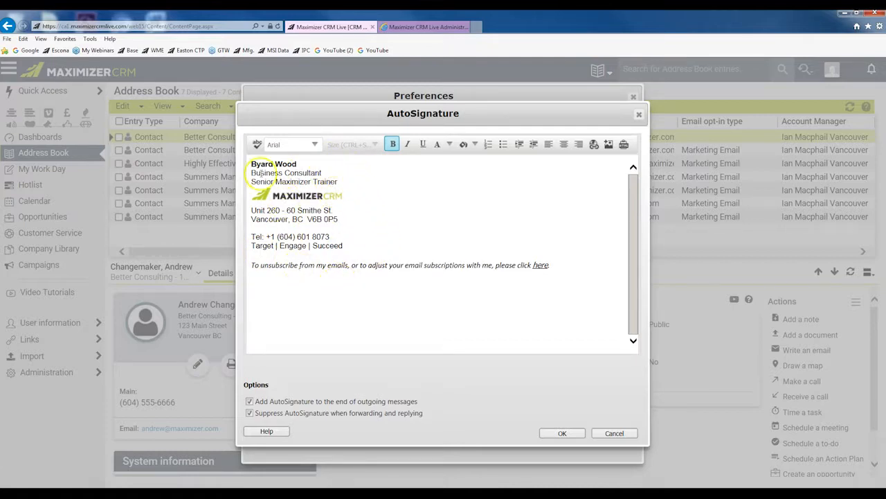
# - Review the mailing address, phone number and unsubscribe line in the email signature, and save the preferences
pyautogui.moveTo(339, 218); pyautogui.dragTo(250, 212)
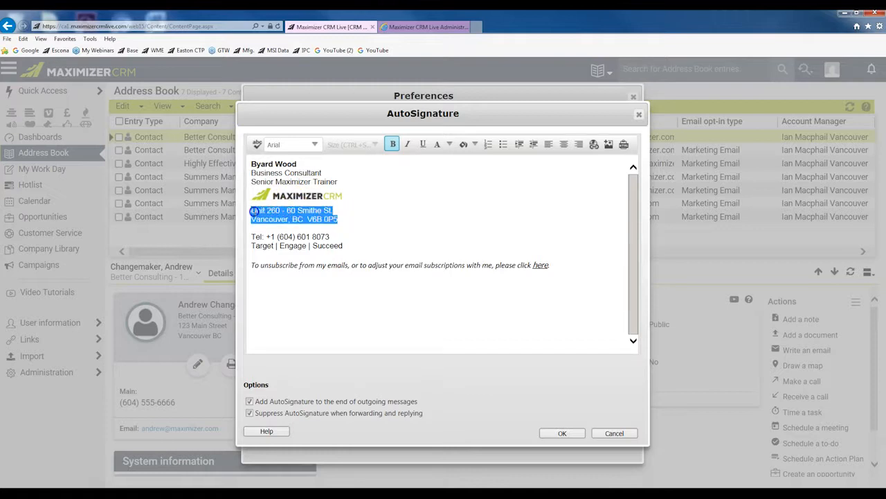
pyautogui.moveTo(330, 237); pyautogui.dragTo(272, 236)
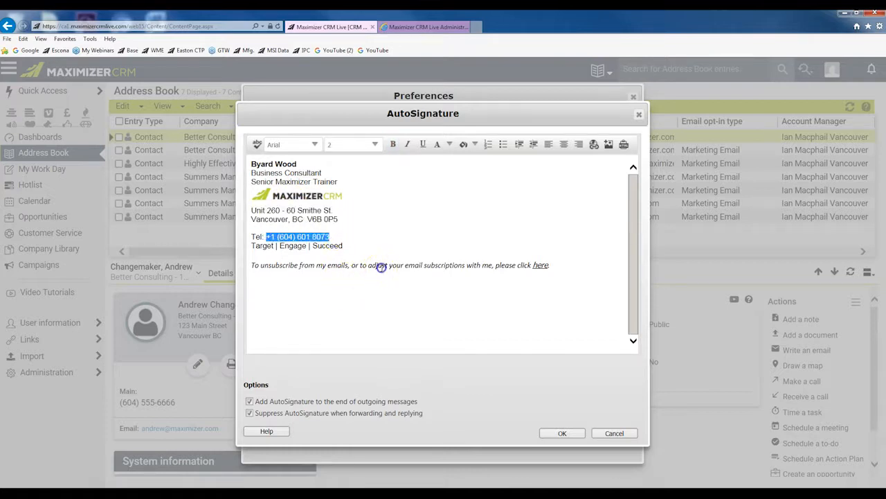
pyautogui.moveTo(554, 265); pyautogui.dragTo(250, 264)
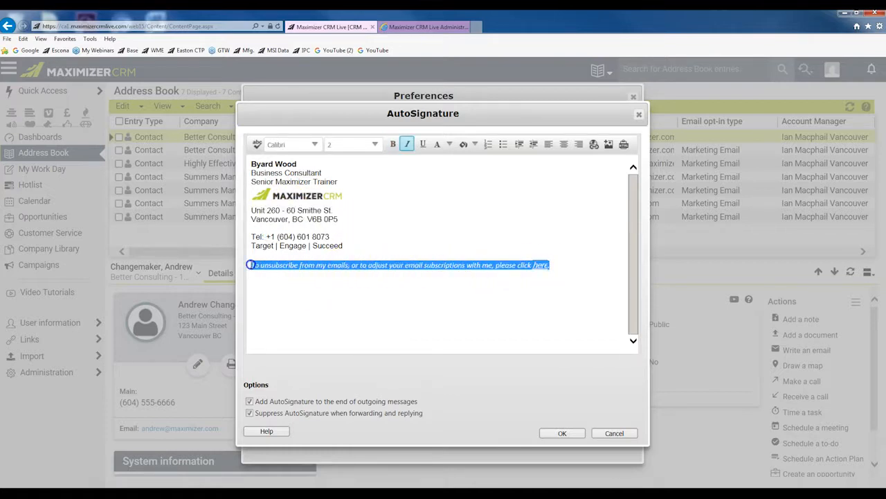
pyautogui.click(289, 293)
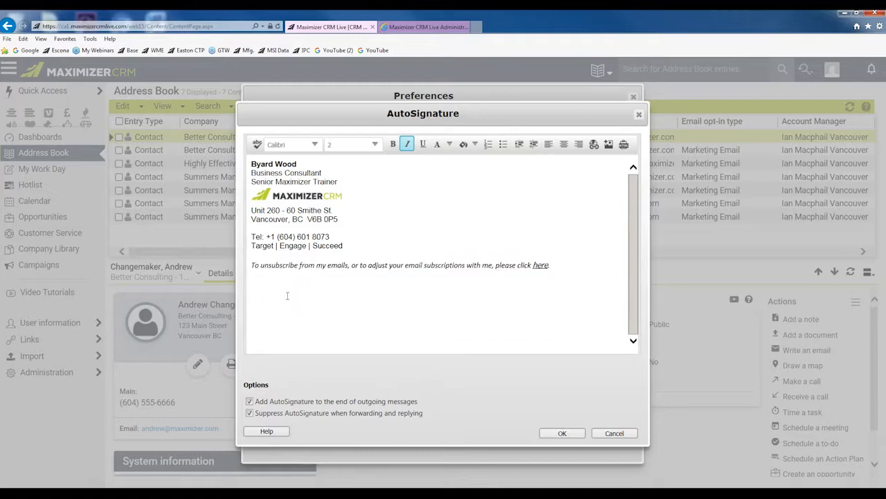
pyautogui.click(564, 432)
pyautogui.click(561, 439)
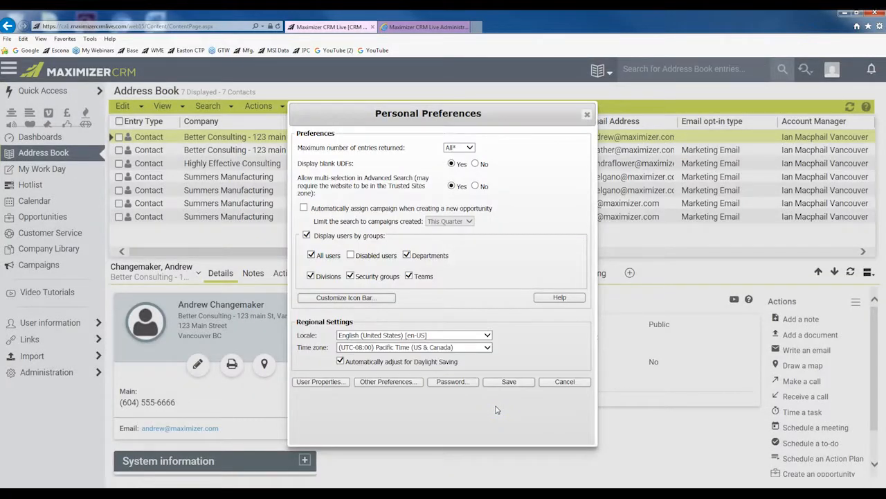
pyautogui.click(511, 382)
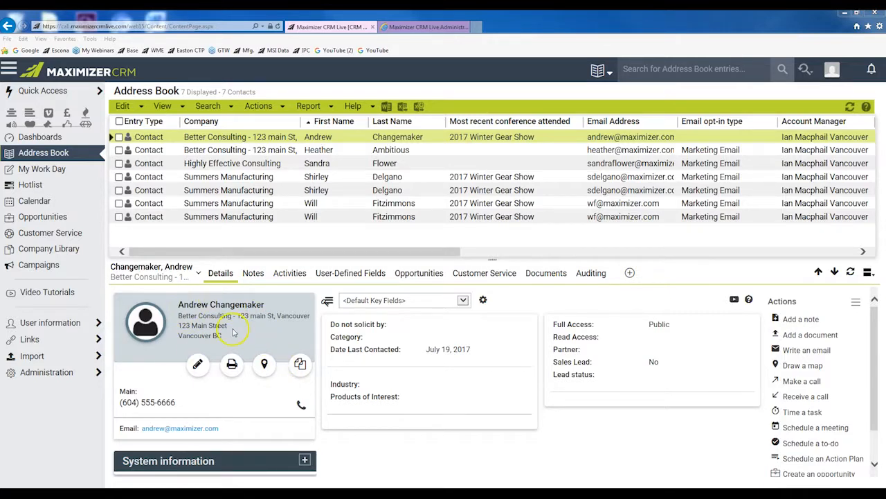
# - Edit the first contact in the list and opt its primary email address in to Marketing Email
pyautogui.click(197, 364)
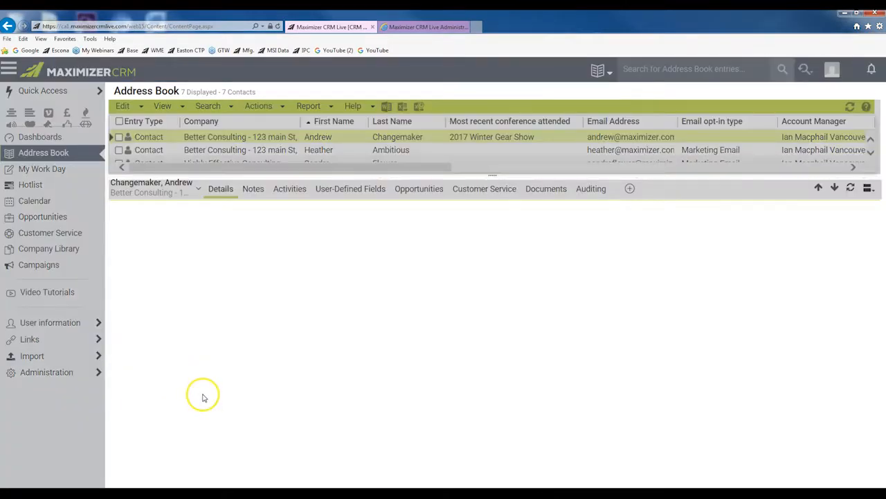
pyautogui.scroll(-1, 260, 347)
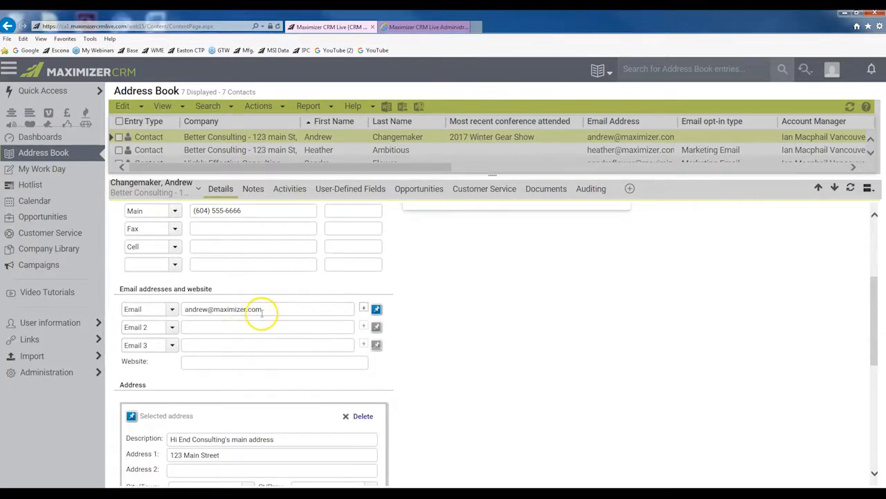
pyautogui.click(364, 310)
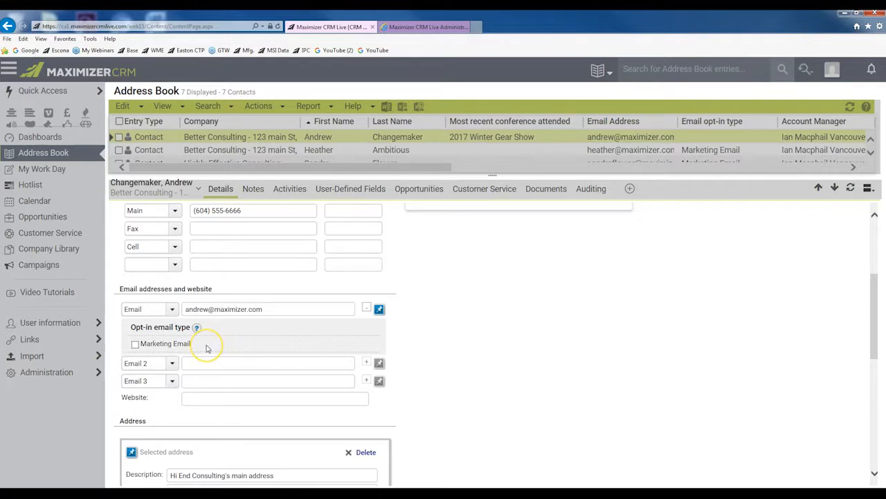
pyautogui.click(135, 344)
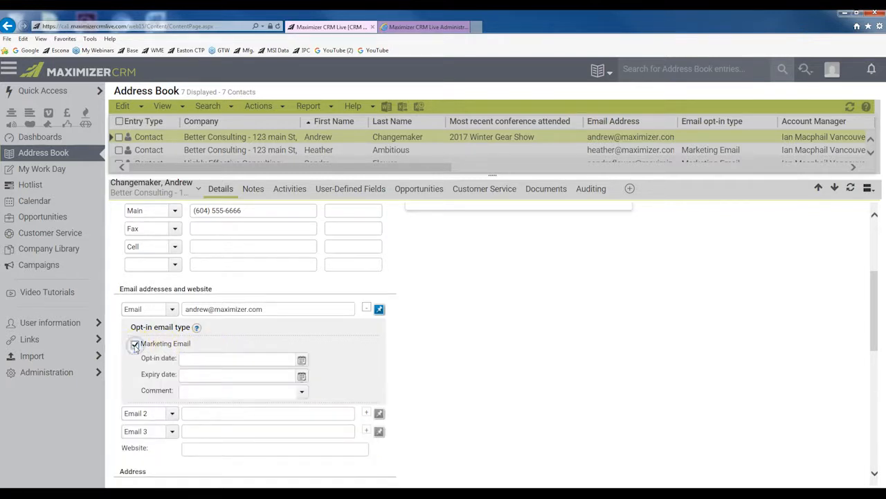
# - Set the Marketing Email opt-in's expiry date to November 20, 2017 and its comment to Implied consent, and save the contact
pyautogui.scroll(-1, 439, 335)
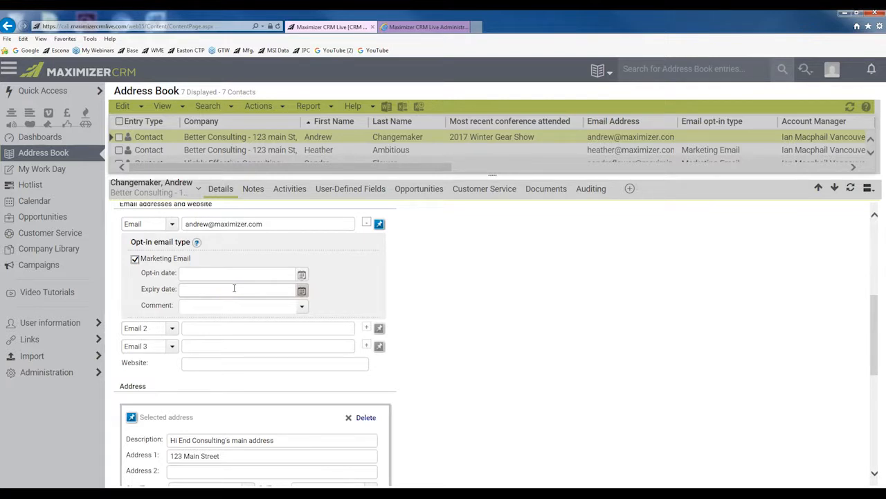
pyautogui.click(184, 289)
pyautogui.rightClick(187, 290)
pyautogui.click(210, 332)
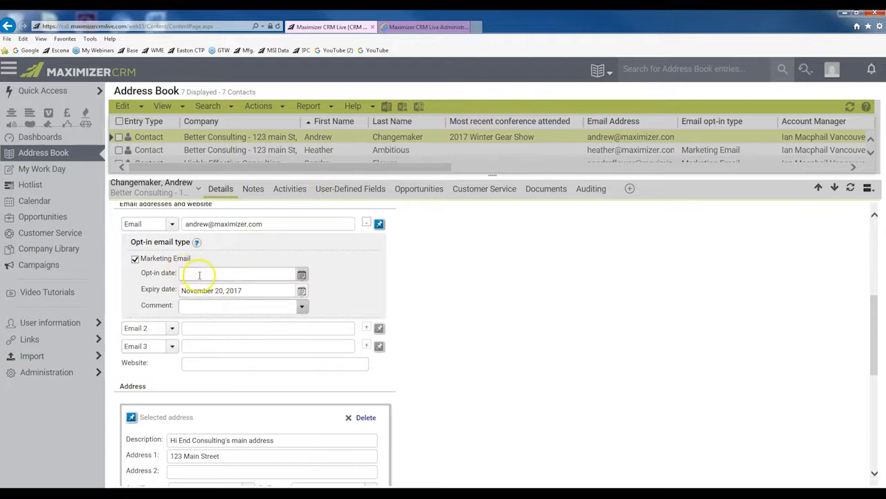
pyautogui.click(301, 306)
pyautogui.click(248, 362)
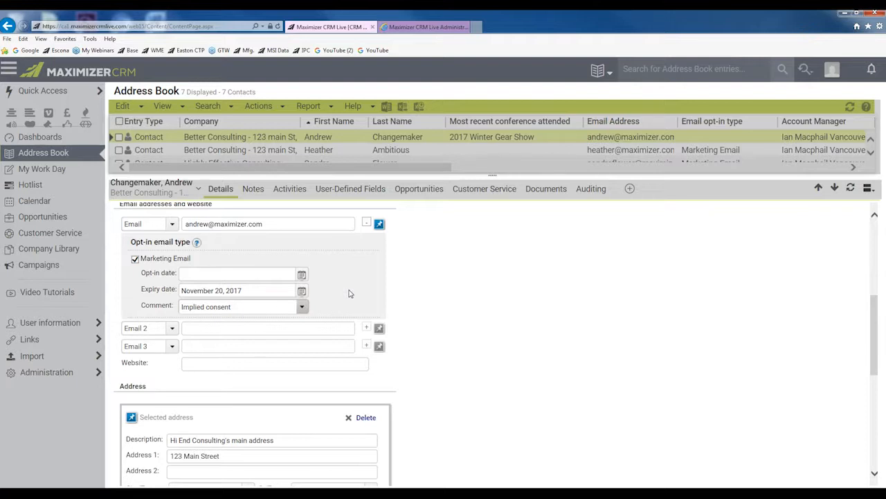
pyautogui.scroll(4, 349, 293)
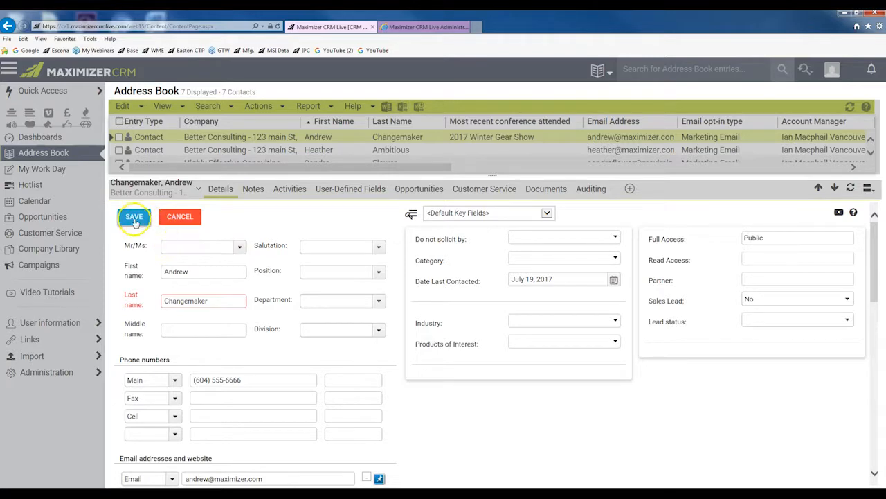
pyautogui.click(133, 219)
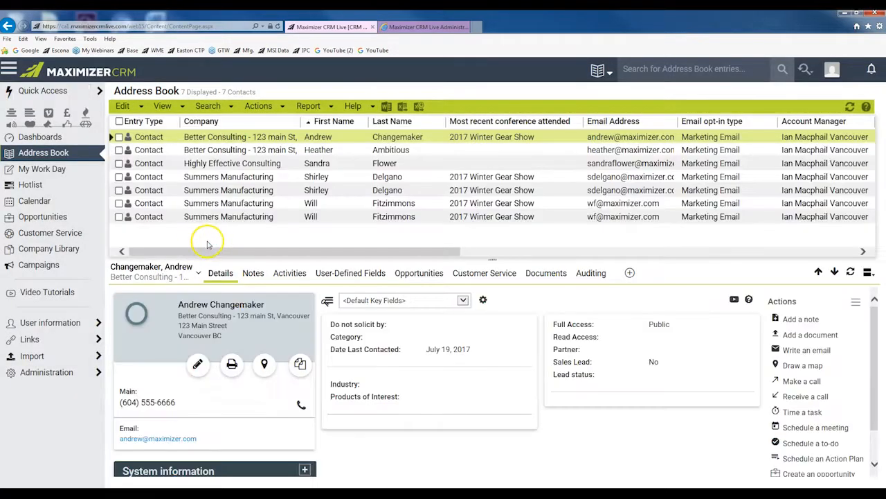
# - Check the opt-in email type of the second contact's email address, and briefly select and deselect all Address Book entries
pyautogui.click(347, 153)
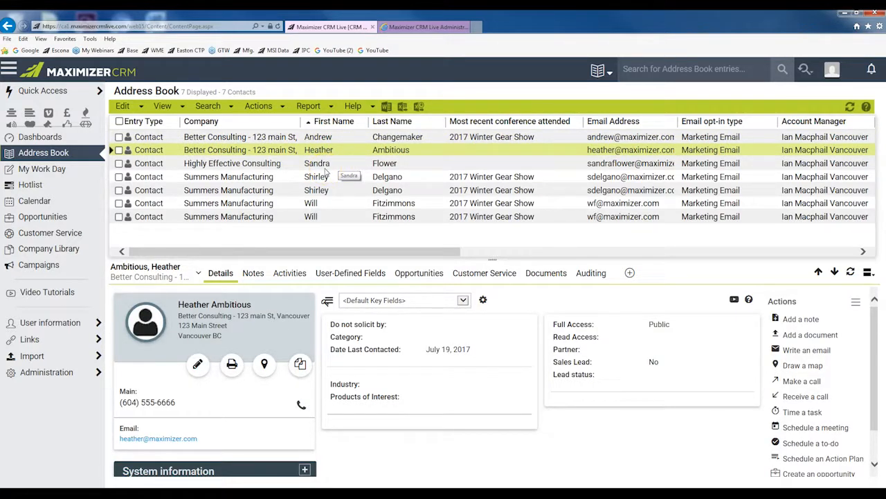
pyautogui.moveTo(188, 444)
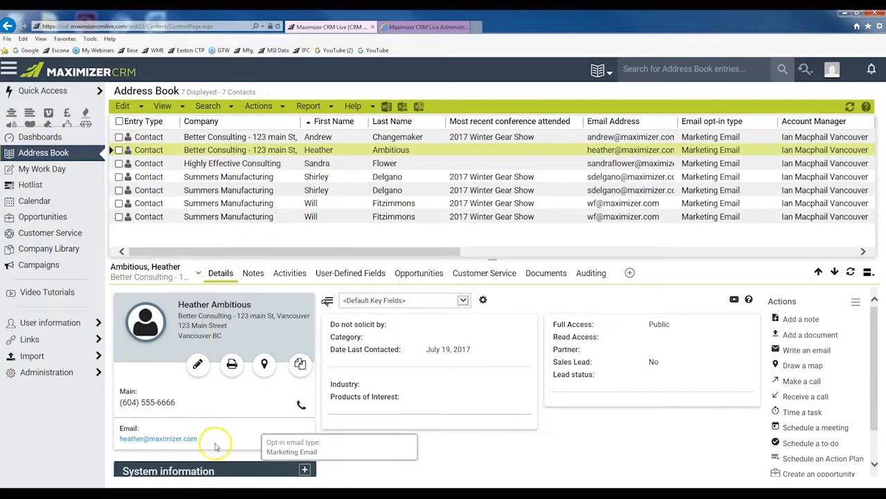
pyautogui.click(188, 441)
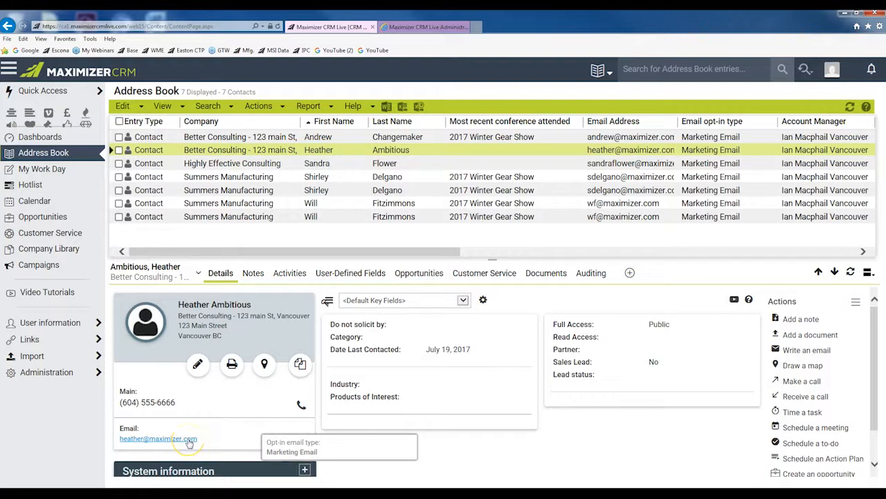
pyautogui.click(119, 122)
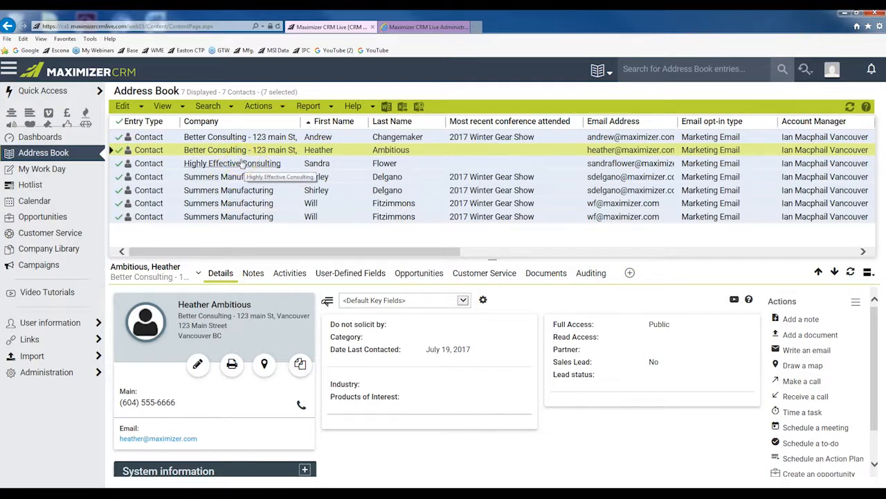
pyautogui.click(119, 122)
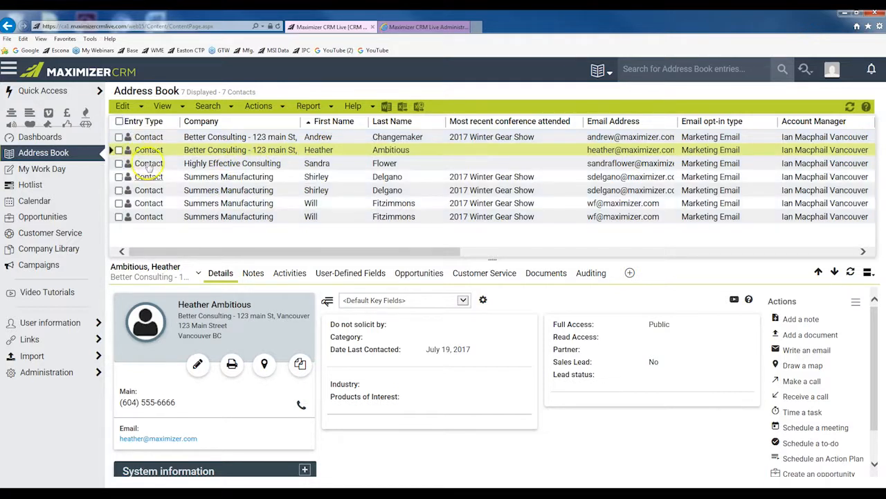
# - Start an email to the second contact, switch its email type to Service Announcement, and close the message without sending
pyautogui.click(159, 438)
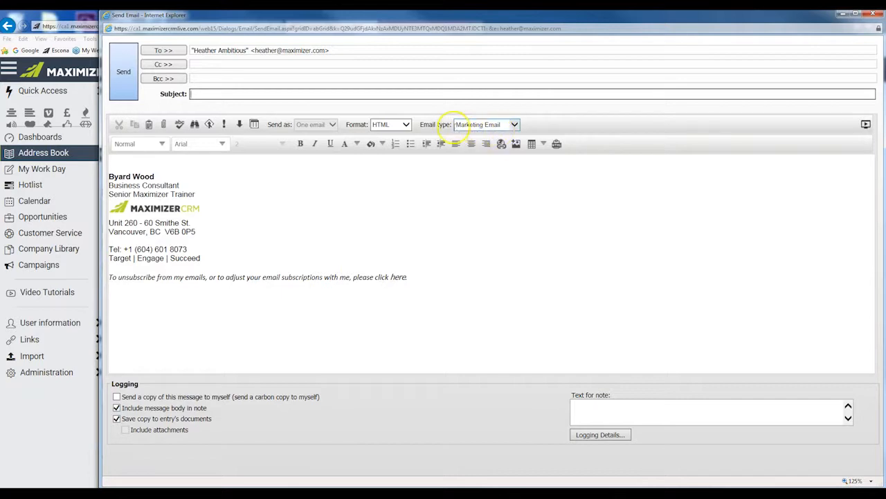
pyautogui.click(515, 125)
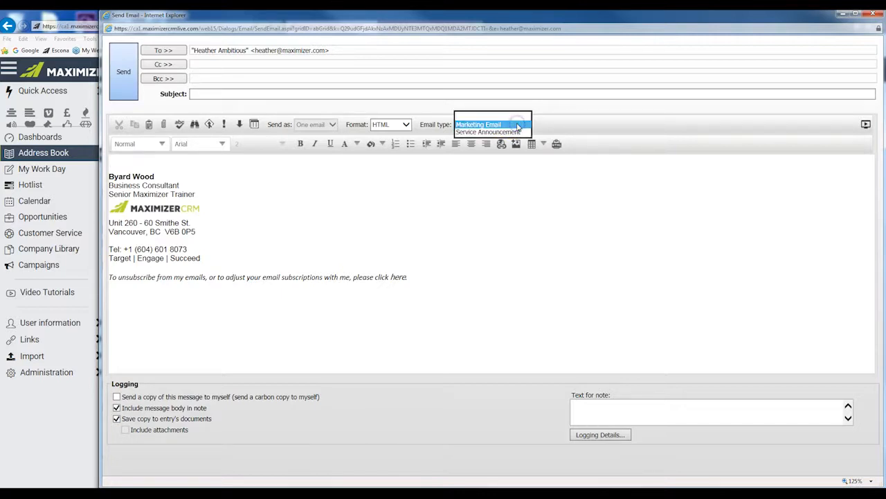
pyautogui.click(517, 132)
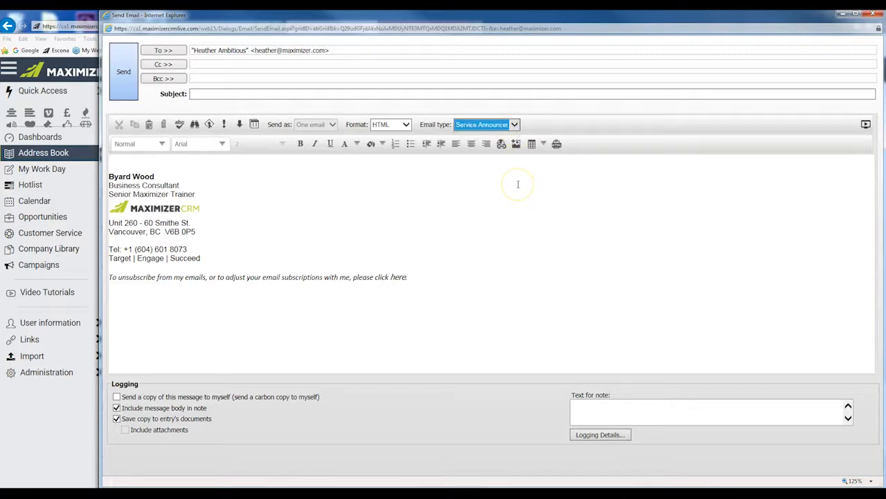
pyautogui.click(516, 184)
pyautogui.click(866, 15)
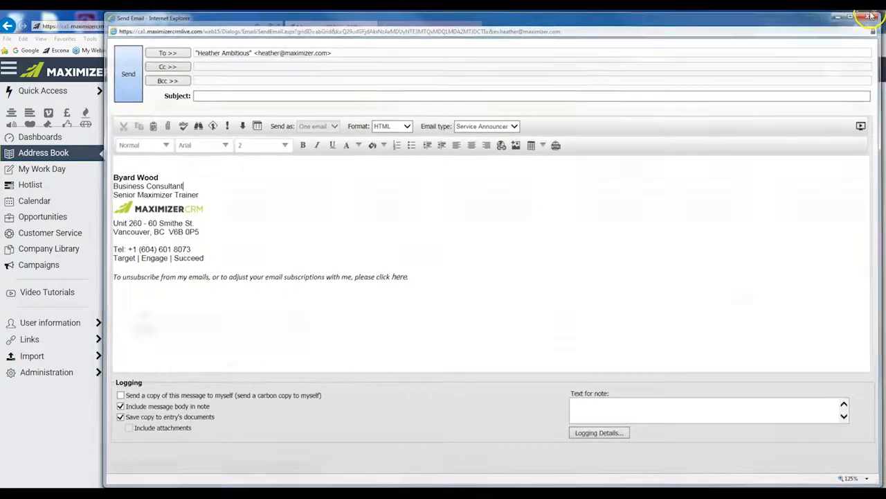